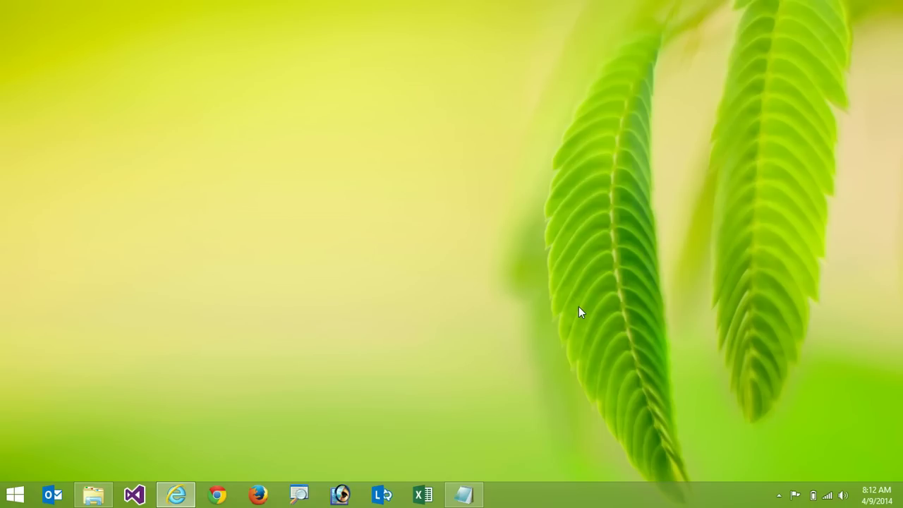
Step: Switch to Internet Explorer and log in to Yammer from the Yammer Export Processor page
left_click(176, 487)
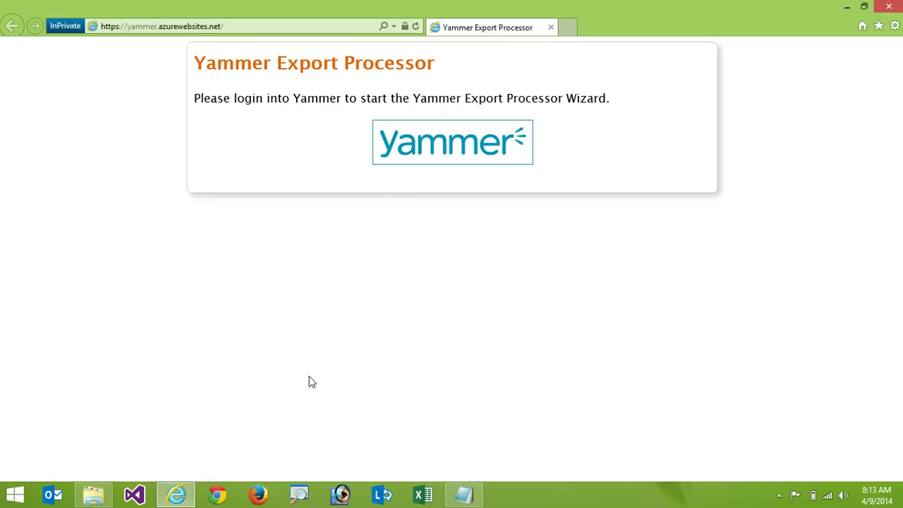
left_click(433, 162)
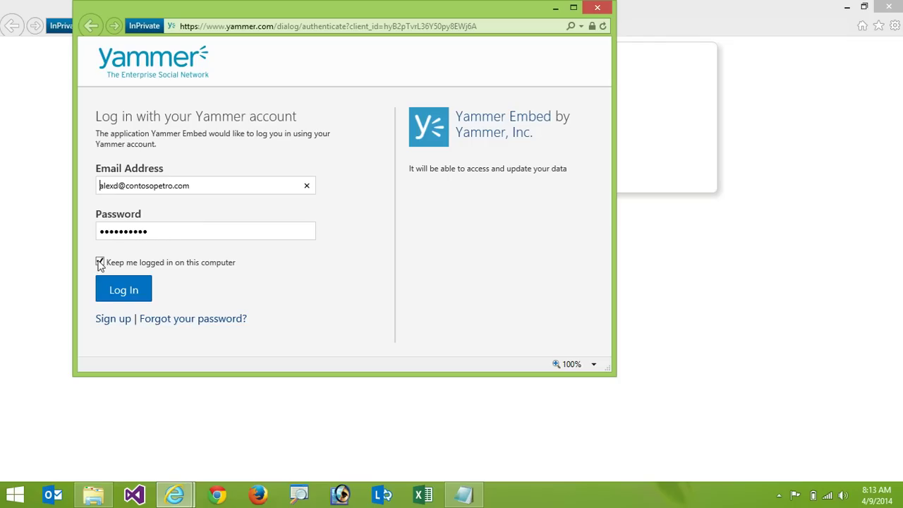
left_click(123, 290)
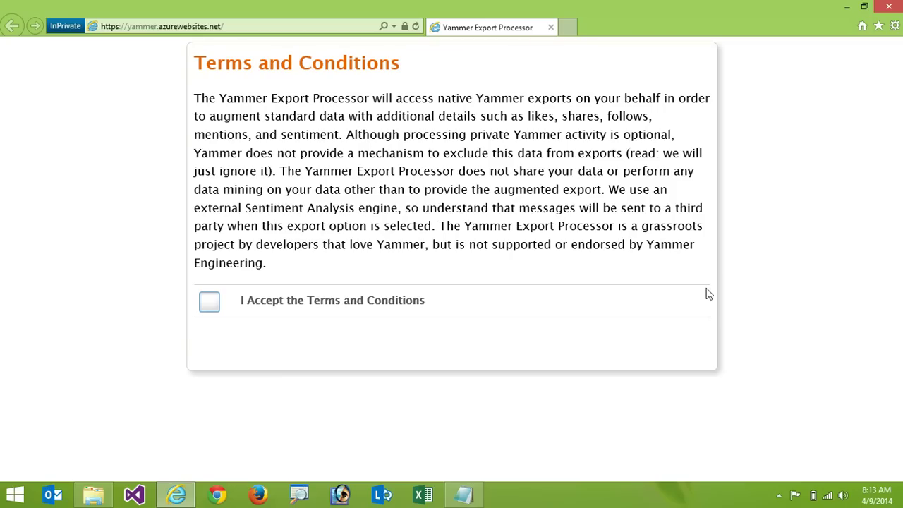
Step: Accept the terms and conditions and choose contosopetro.com as the network to export
left_click(343, 308)
left_click(685, 338)
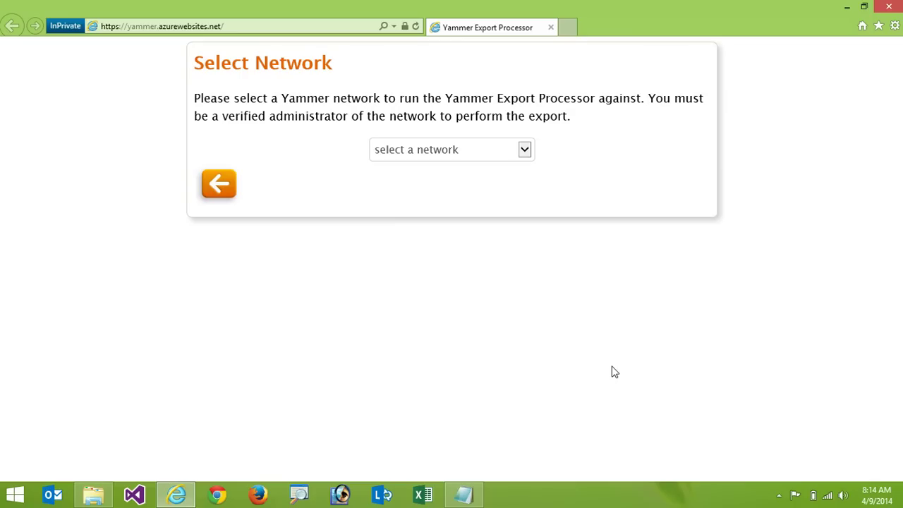
left_click(527, 157)
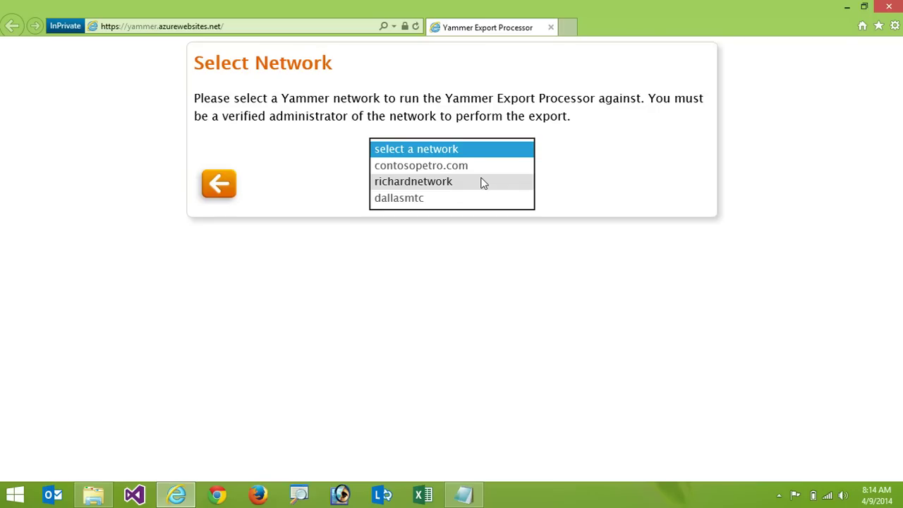
left_click(458, 167)
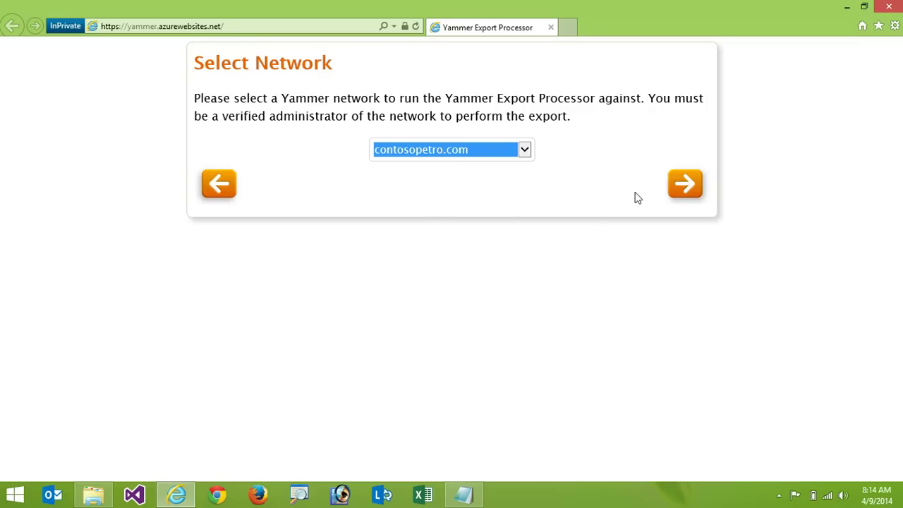
left_click(678, 192)
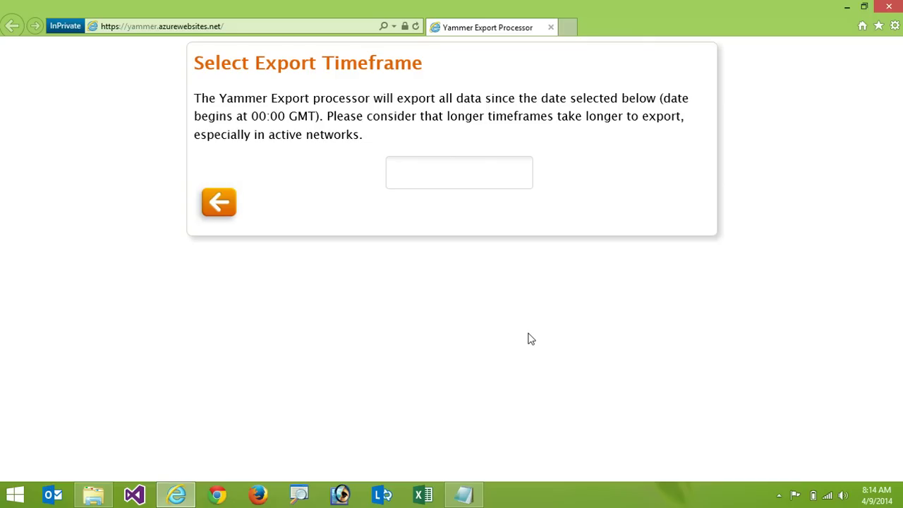
Step: Set the export start date to 01/01/2014 and continue to the export options
left_click(390, 173)
left_click(399, 203)
left_click(399, 204)
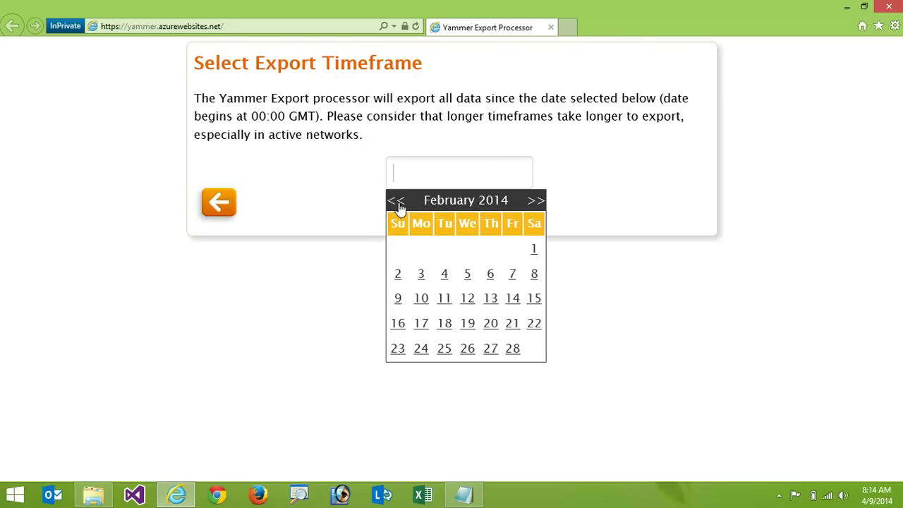
left_click(397, 204)
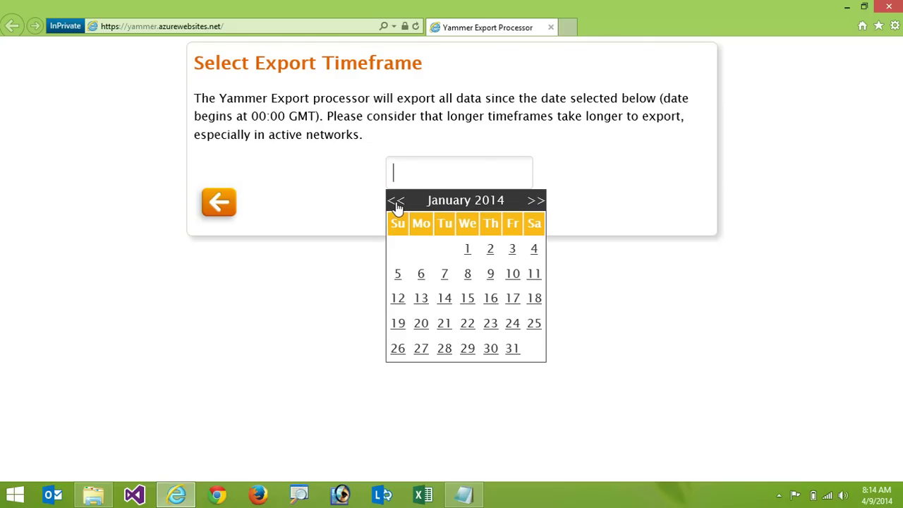
left_click(467, 250)
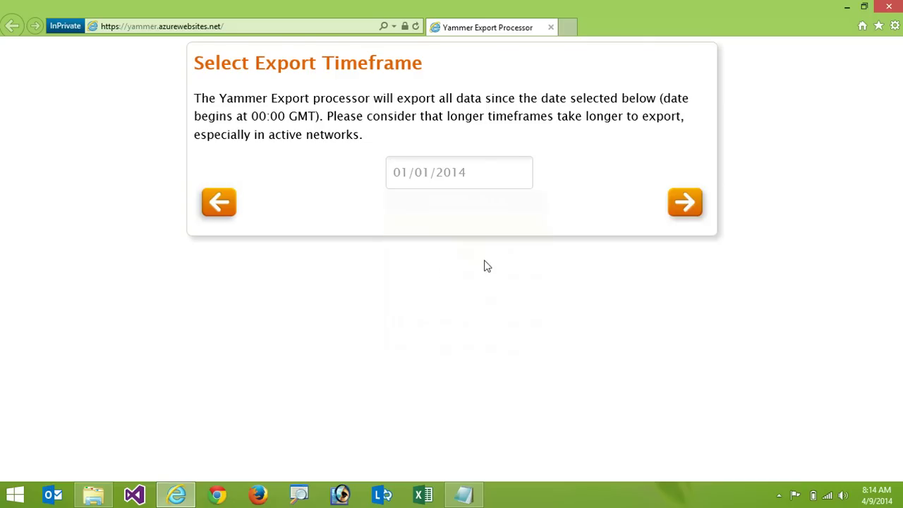
left_click(683, 210)
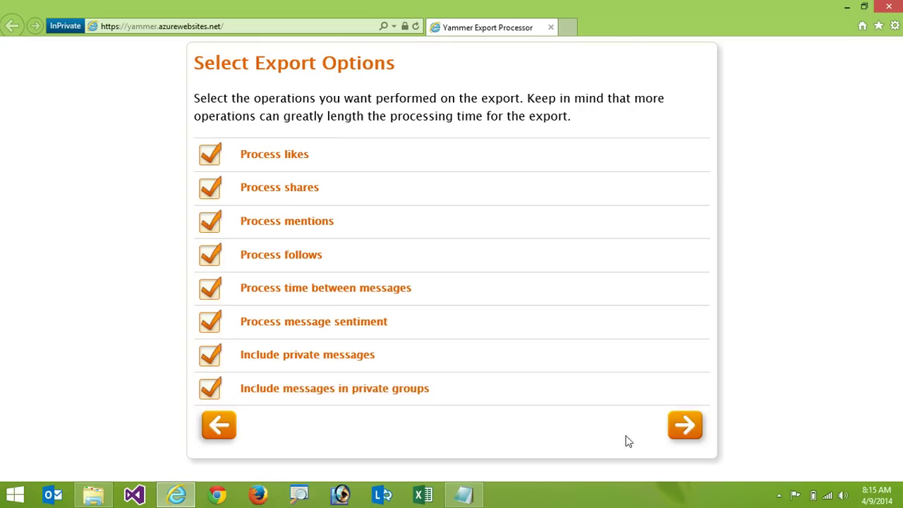
Step: Keep all processing options and private message options selected and start the export job
left_click(685, 429)
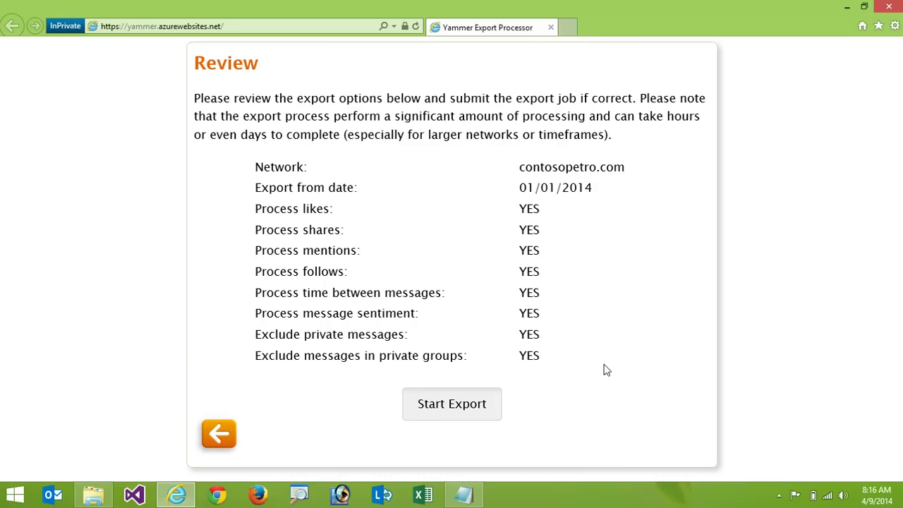
left_click(460, 415)
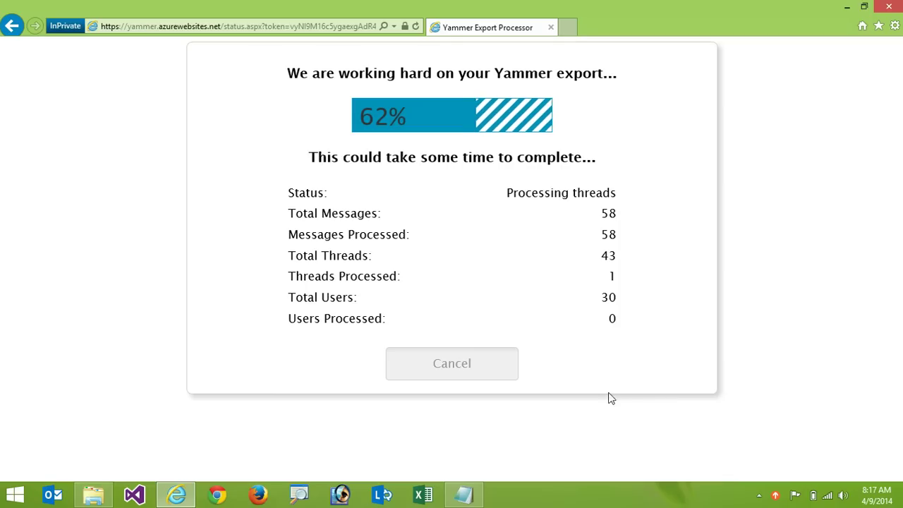
Step: Copy the export status page's address, close the browser and reopen the page in a new InPrivate window
left_click(272, 26)
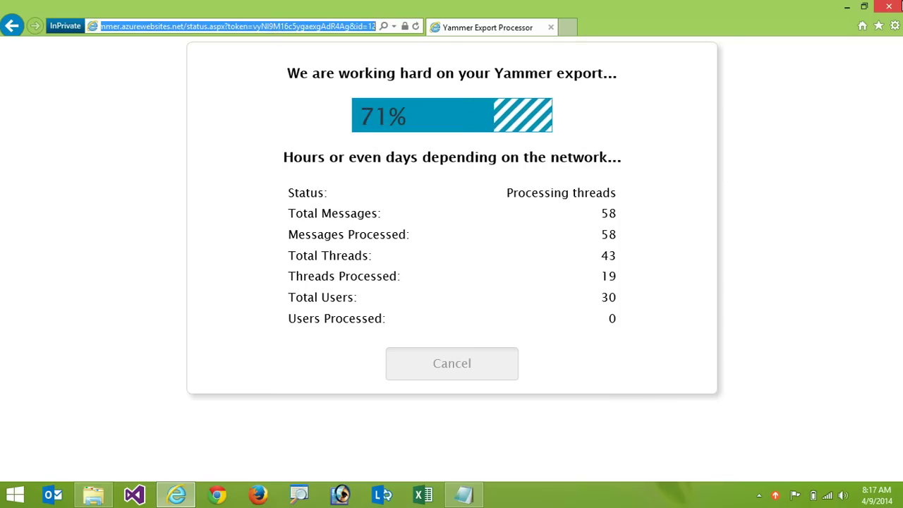
left_click(889, 6)
right_click(184, 493)
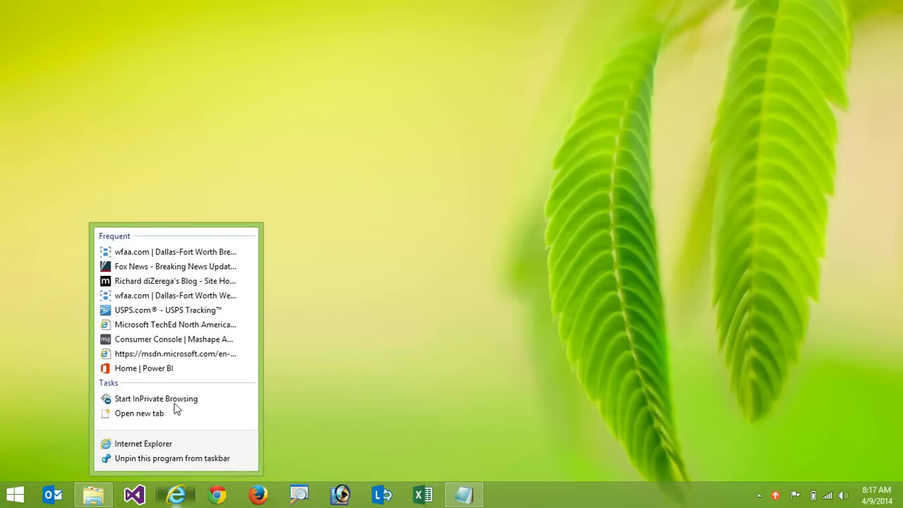
left_click(175, 400)
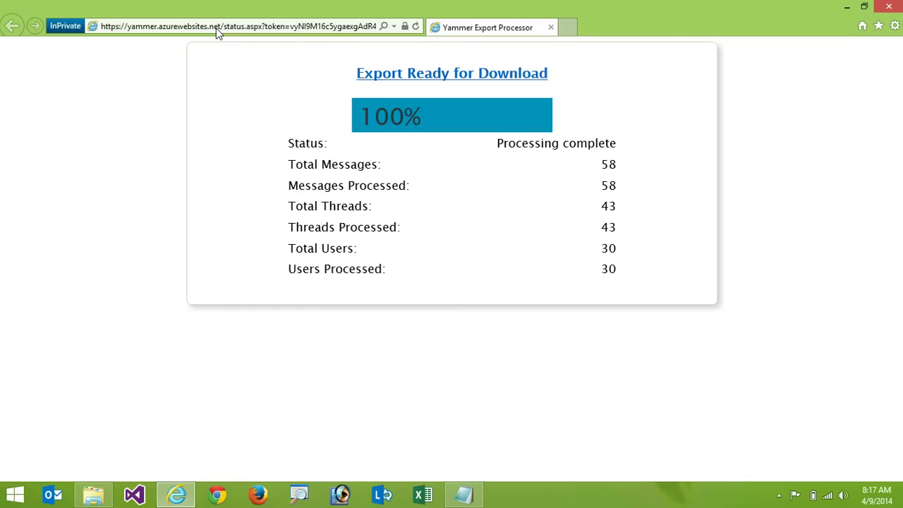
Step: Download the finished export, open 20140409131727.zip and select TagMentions.csv in it
left_click(481, 77)
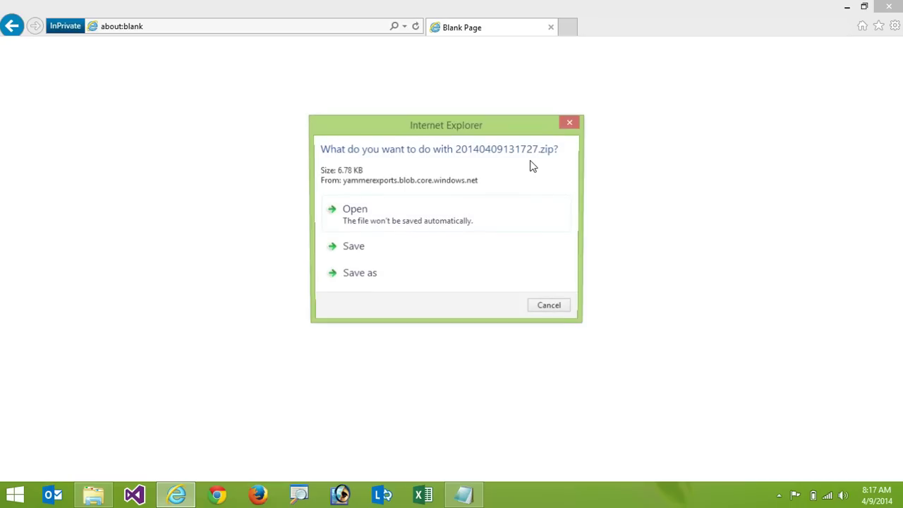
left_click(424, 215)
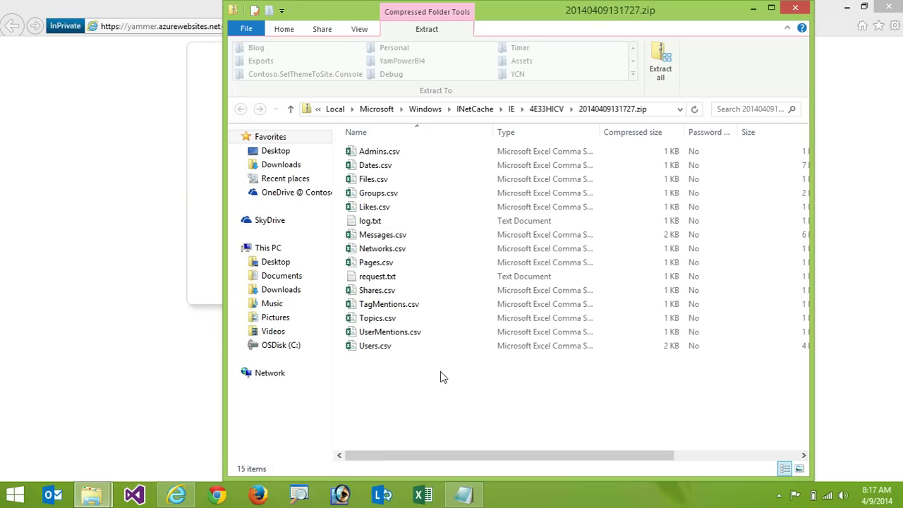
left_click(424, 337)
left_click(414, 304)
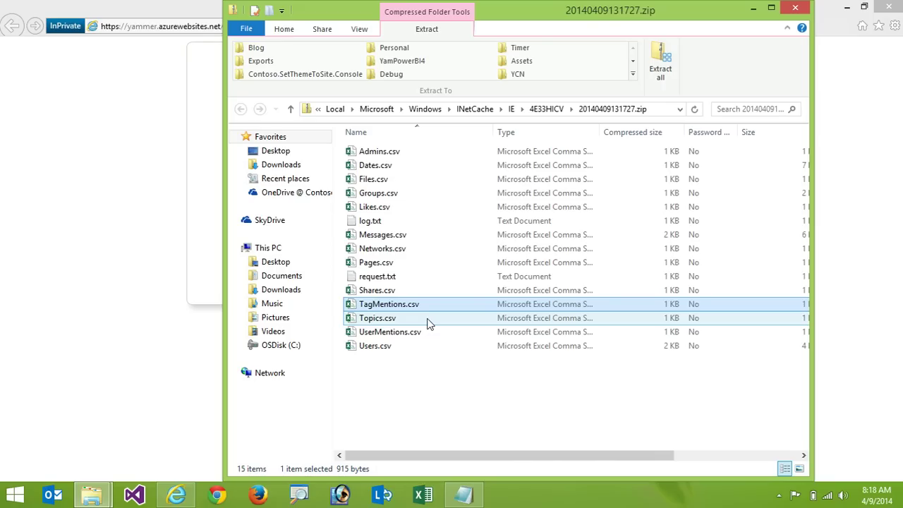
Step: Open the C:\Exports folder in a new File Explorer window placed side by side with the zip contents
left_click(86, 498)
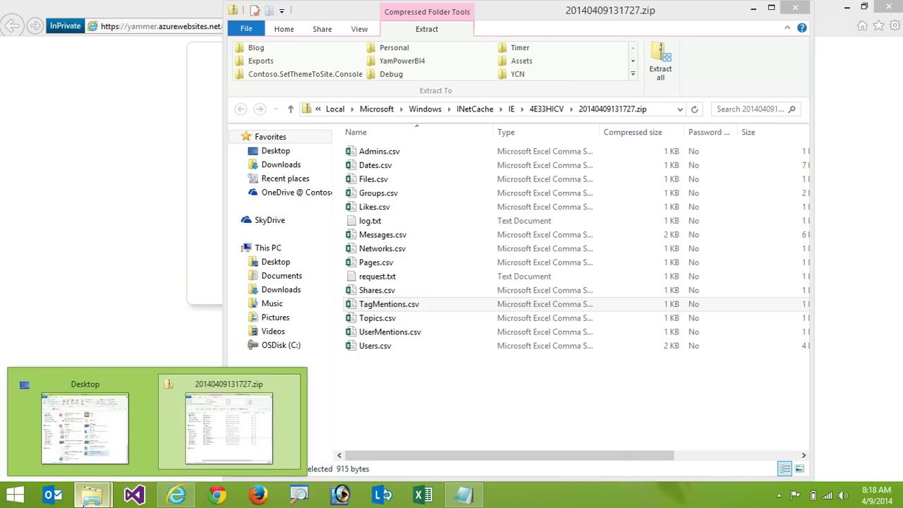
left_click(492, 405)
key("super+e")
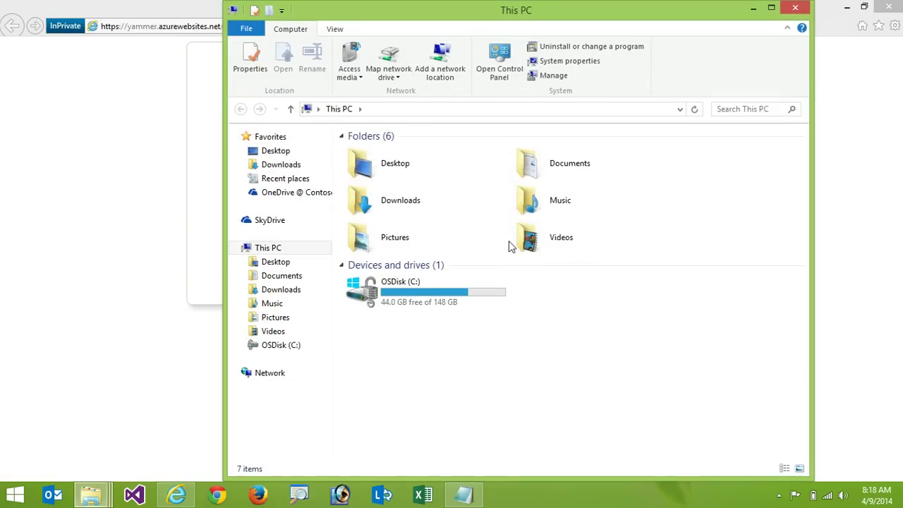
left_click_drag(491, 19, 393, 21)
key("super+Left")
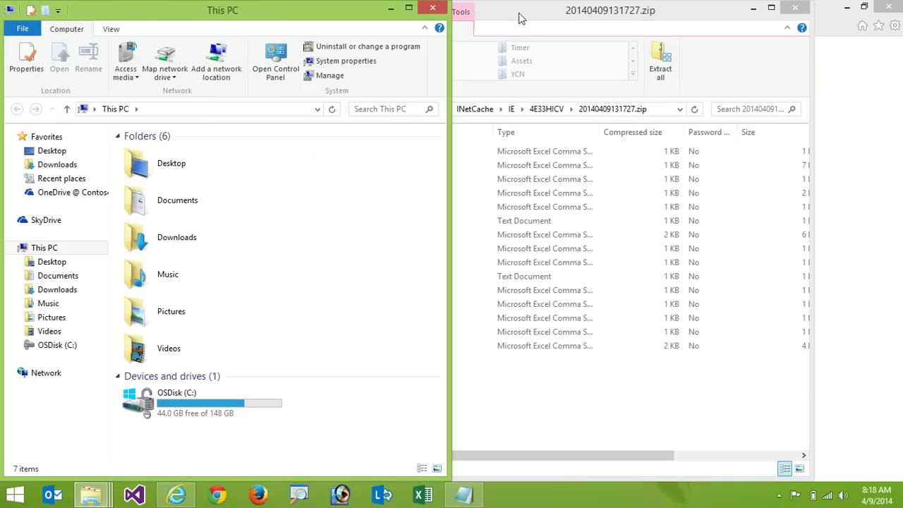
left_click_drag(520, 16, 902, 22)
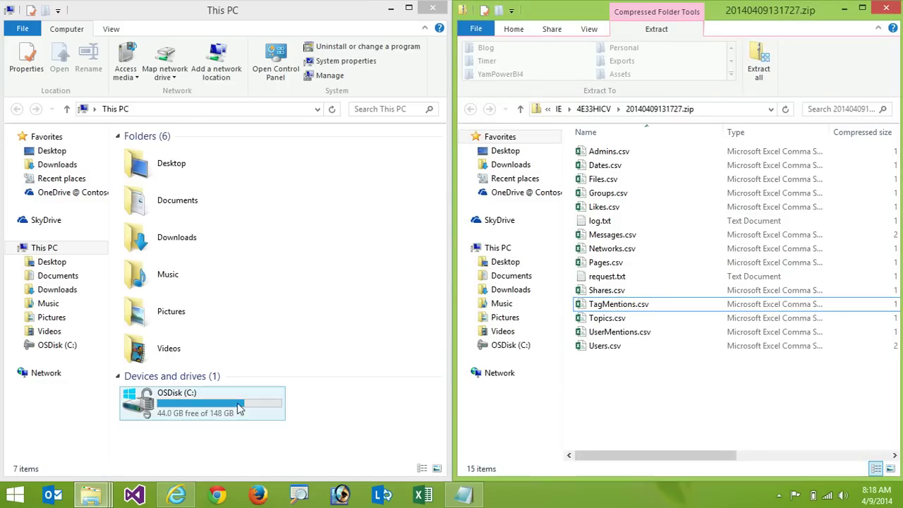
double_click(205, 406)
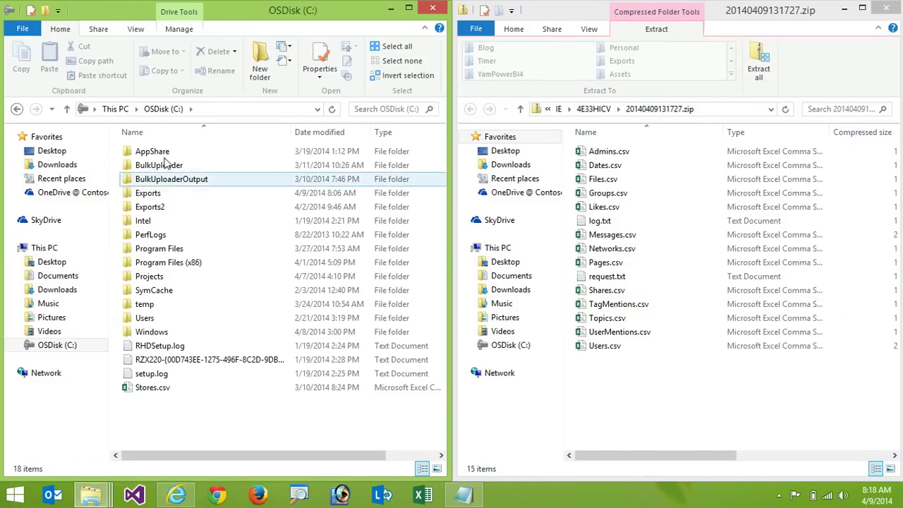
double_click(146, 192)
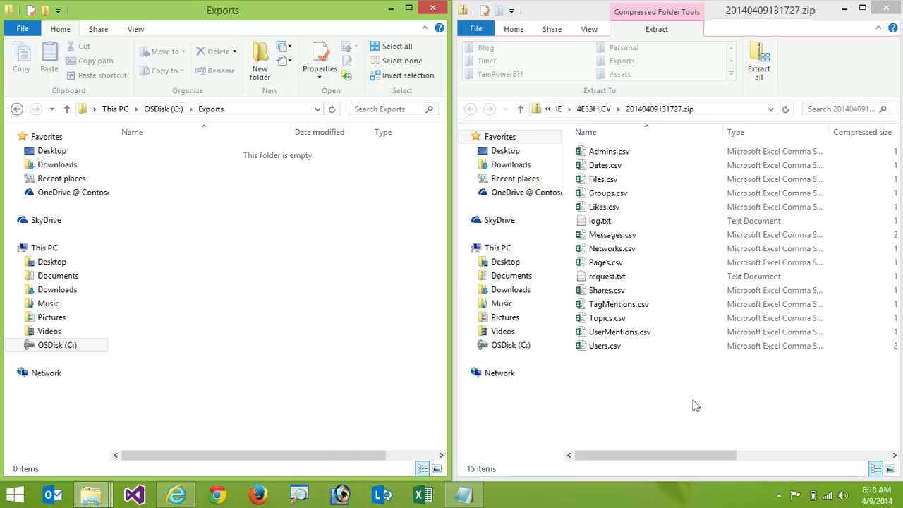
Step: Copy all the files from the zip into the Exports folder, close the zip window and widen the Exports window
left_click_drag(693, 396, 586, 144)
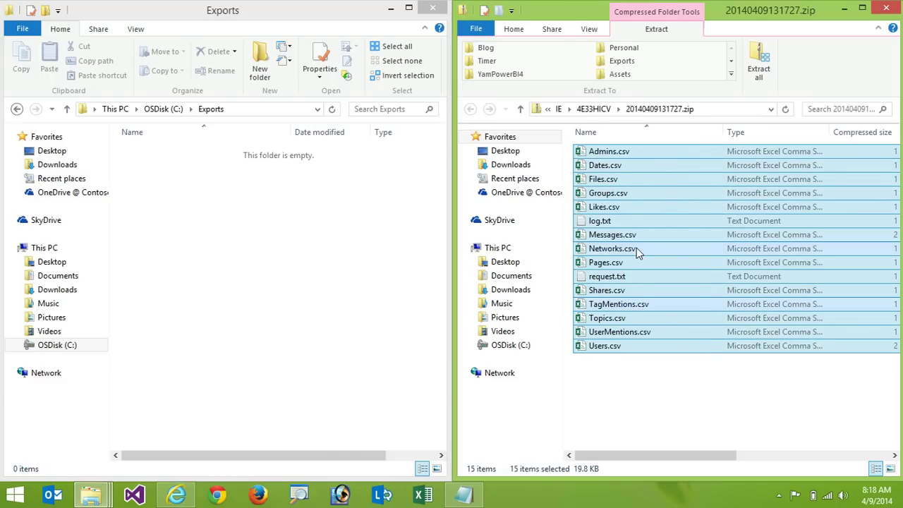
key("ctrl+c")
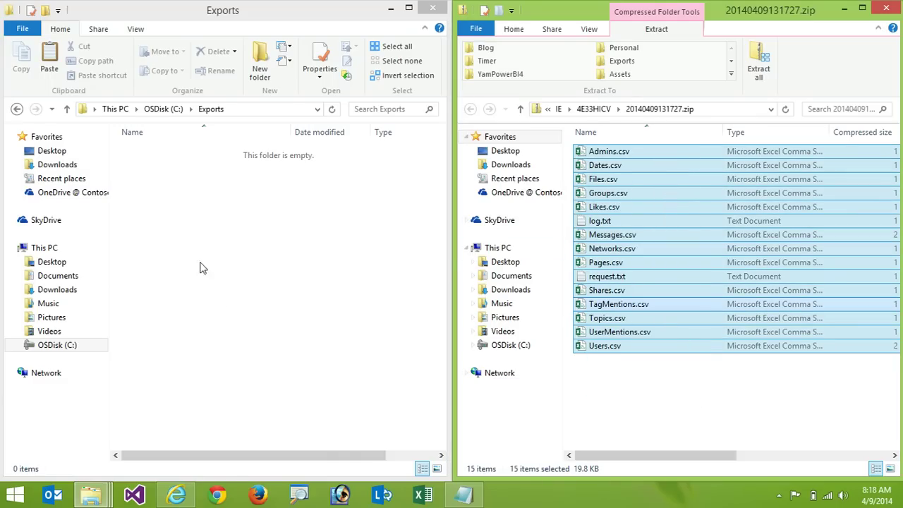
left_click(207, 256)
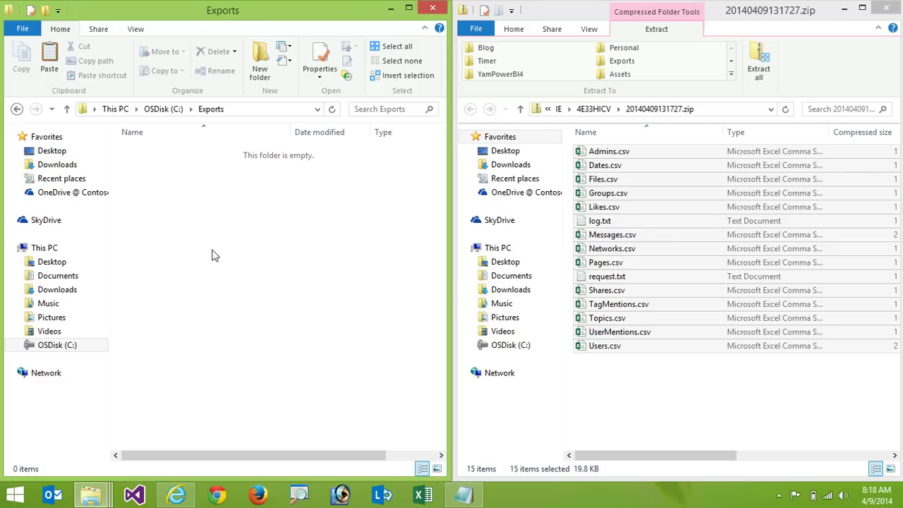
left_click_drag(620, 251, 280, 260)
left_click(480, 252)
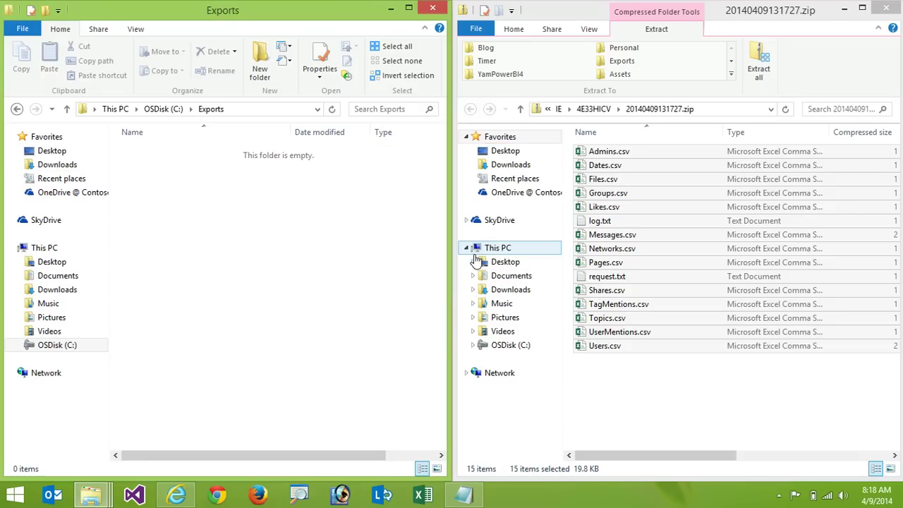
left_click(886, 8)
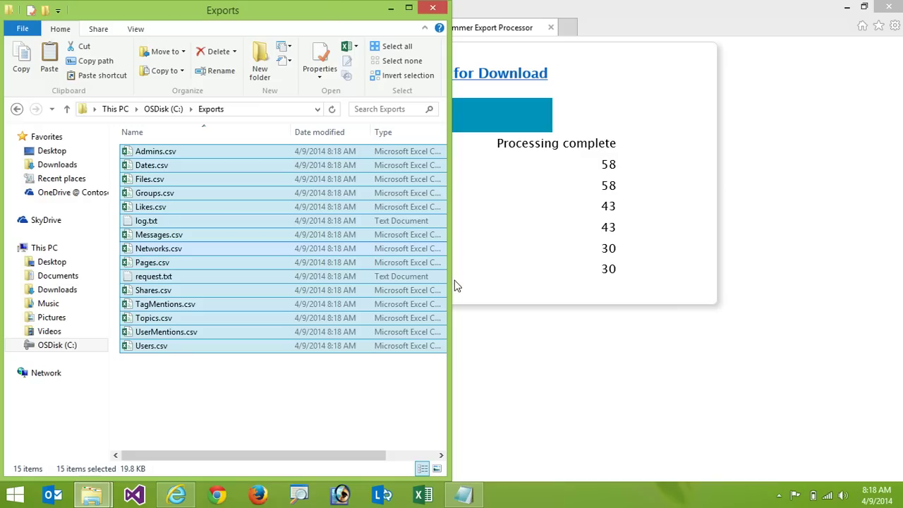
left_click_drag(451, 277, 688, 279)
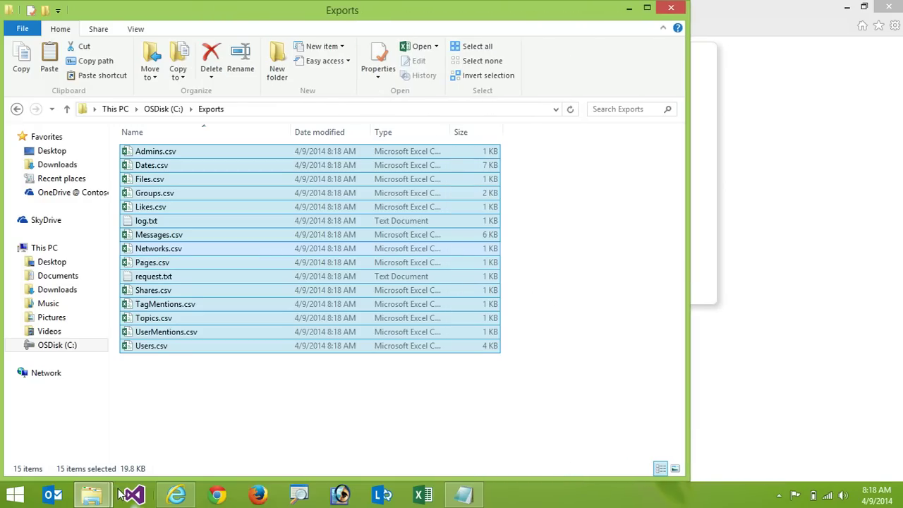
Step: Open the YammerPowerBI.xlsx workbook from the Desktop folder in Excel
left_click(99, 498)
left_click(95, 456)
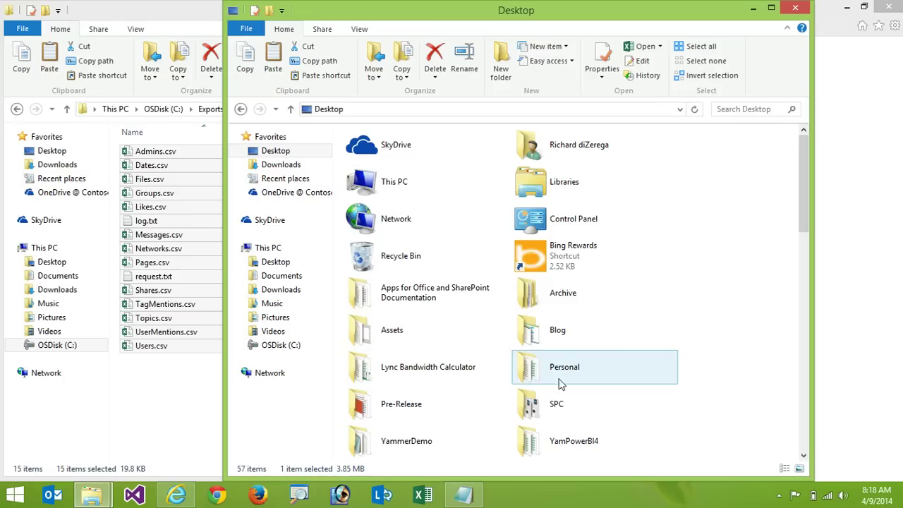
left_click_drag(802, 200, 803, 416)
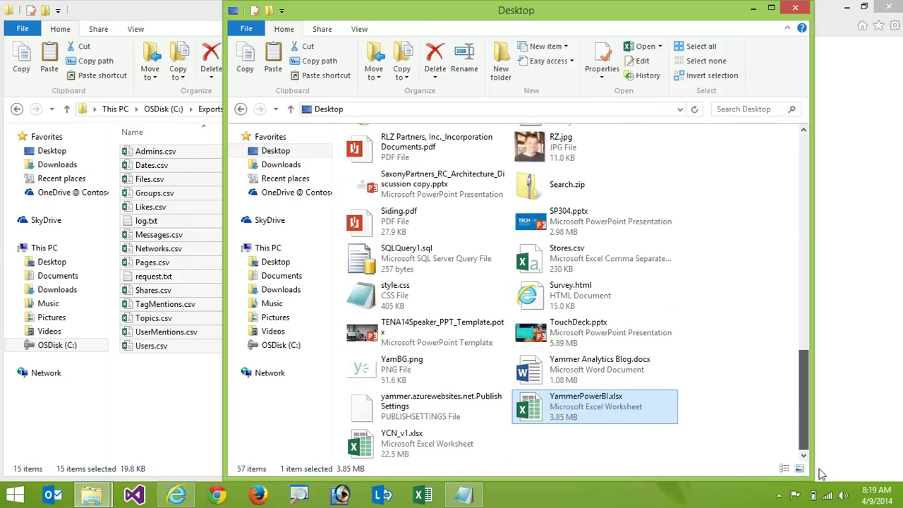
double_click(549, 402)
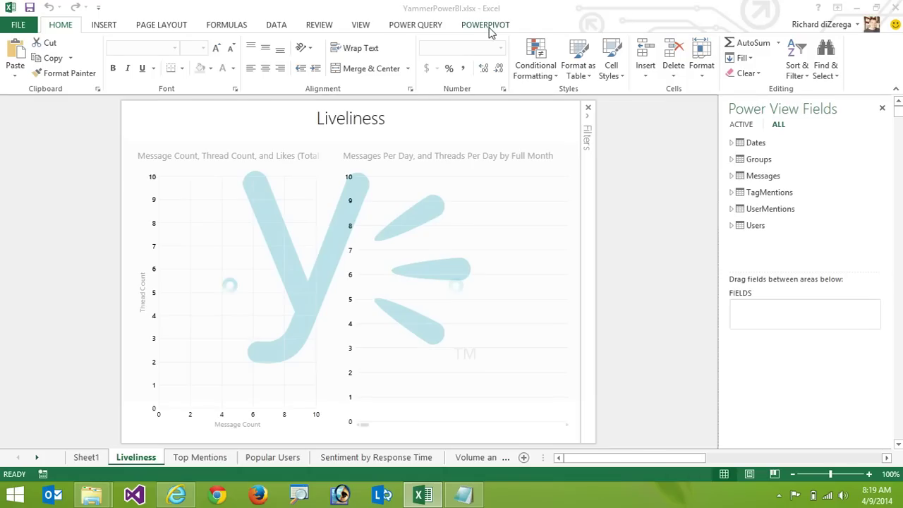
Step: Open the workbook's data model for management in the PowerPivot window
left_click(551, 26)
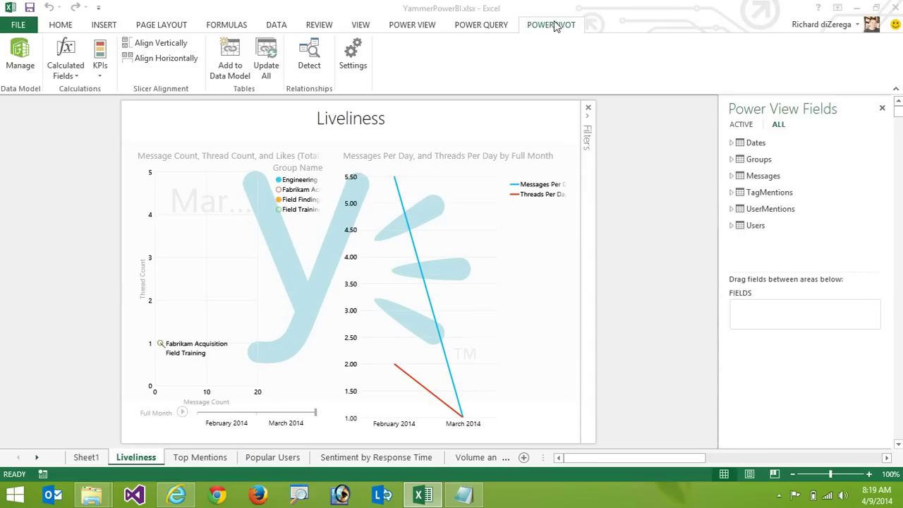
left_click(23, 78)
left_click_drag(29, 79, 116, 219)
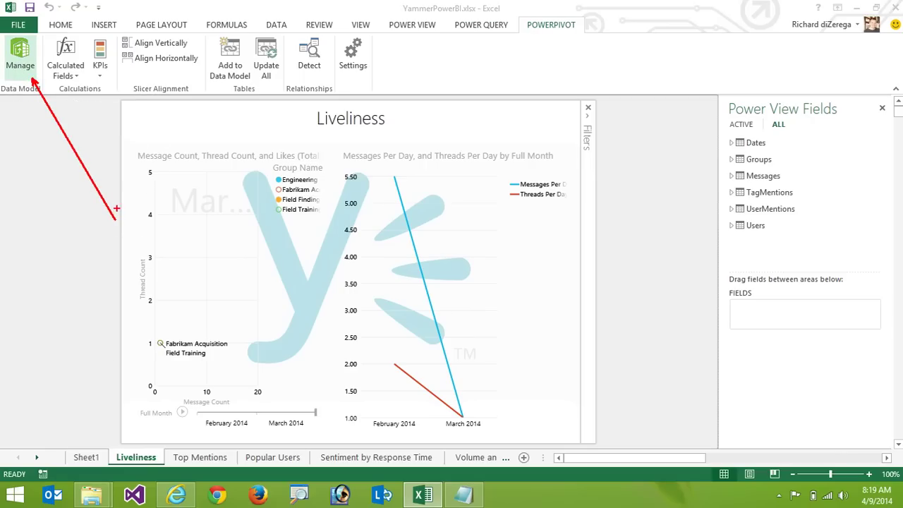
key("Escape")
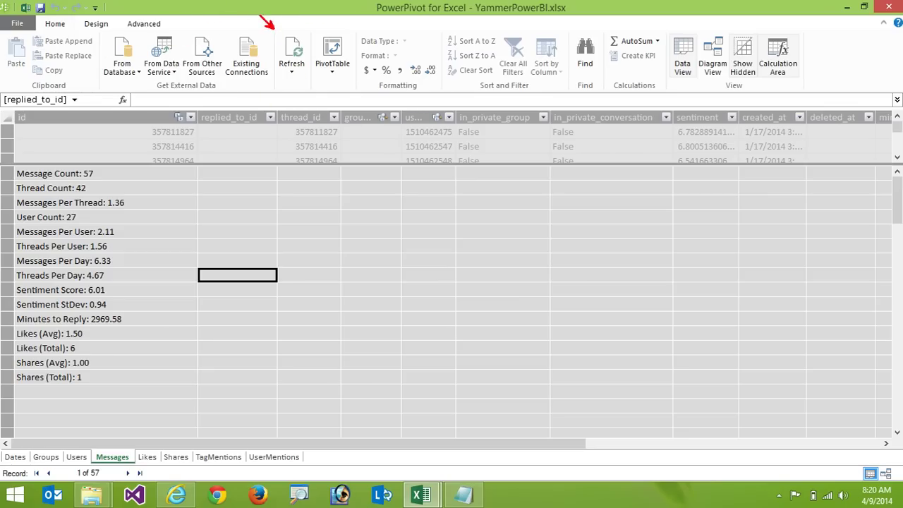
left_click_drag(236, 13, 217, 7)
left_click_drag(316, 52, 459, 51)
key("Escape")
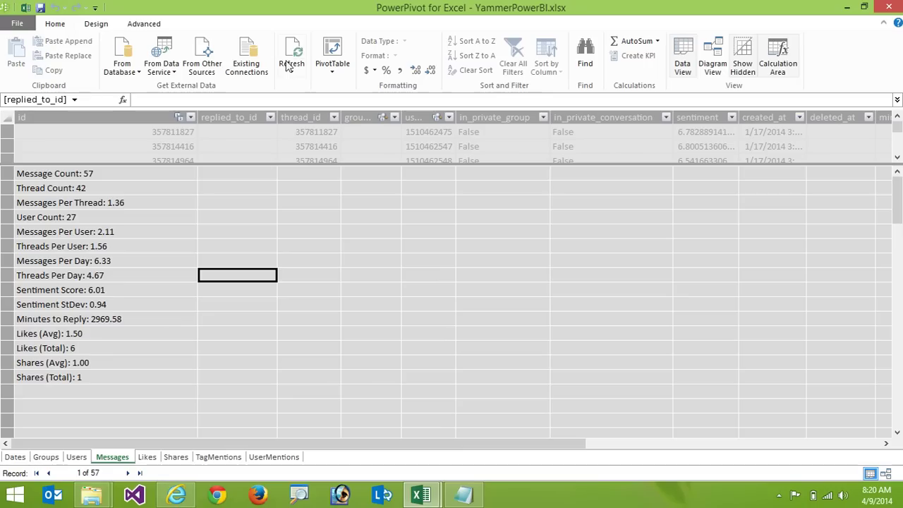
Step: Refresh all tables in the data model from their sources and apply the changes to the workbook's Power View report
left_click(290, 73)
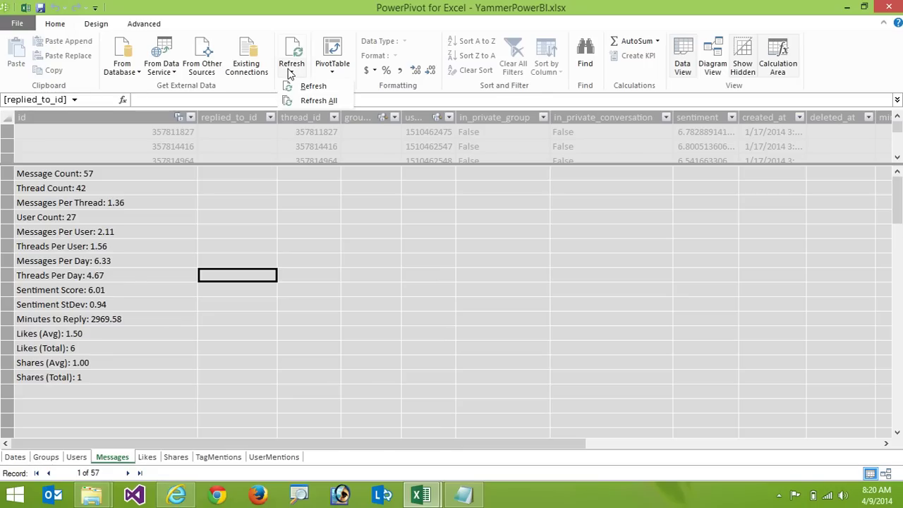
left_click(317, 102)
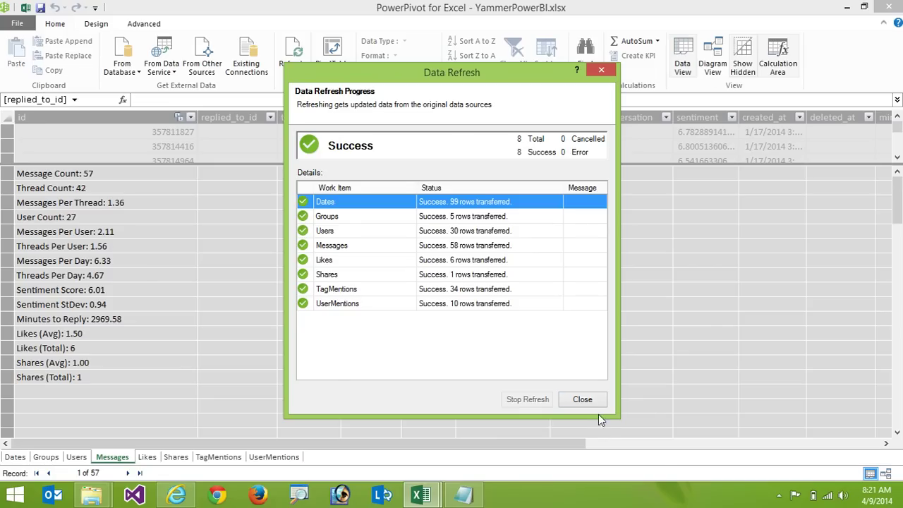
left_click(583, 399)
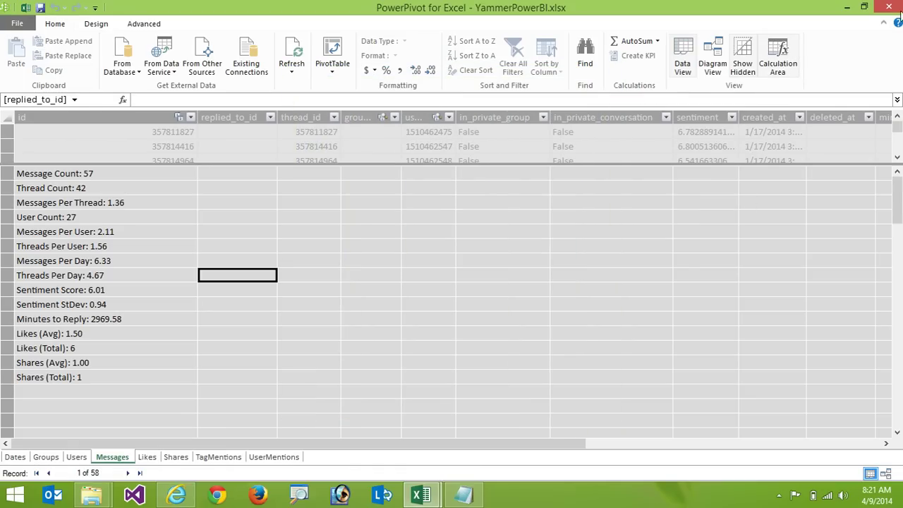
left_click(886, 6)
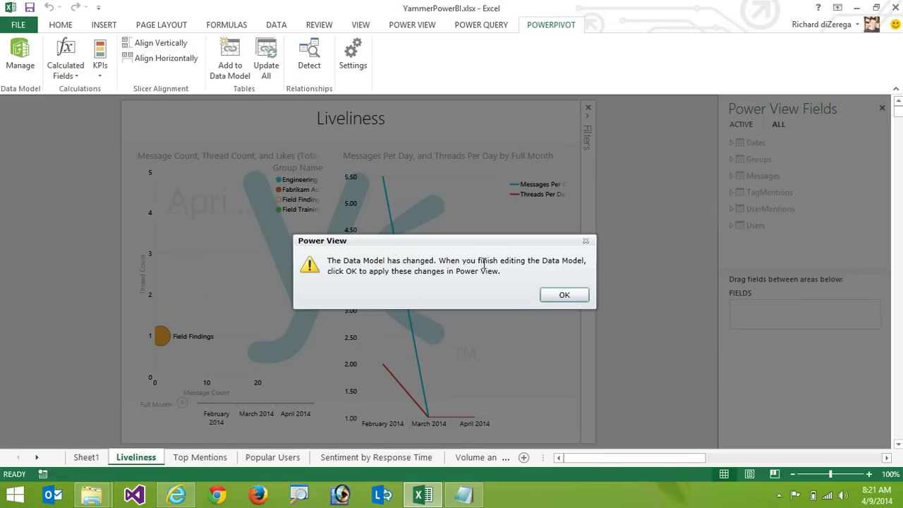
left_click(569, 295)
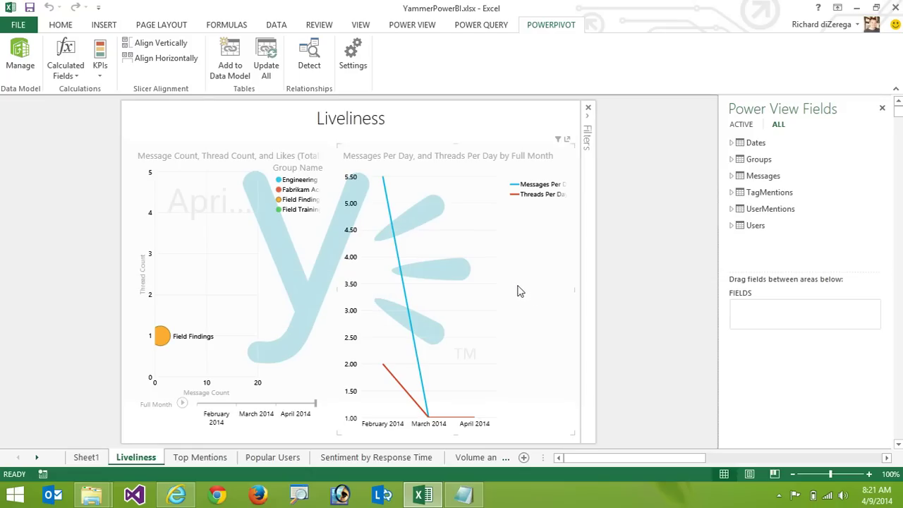